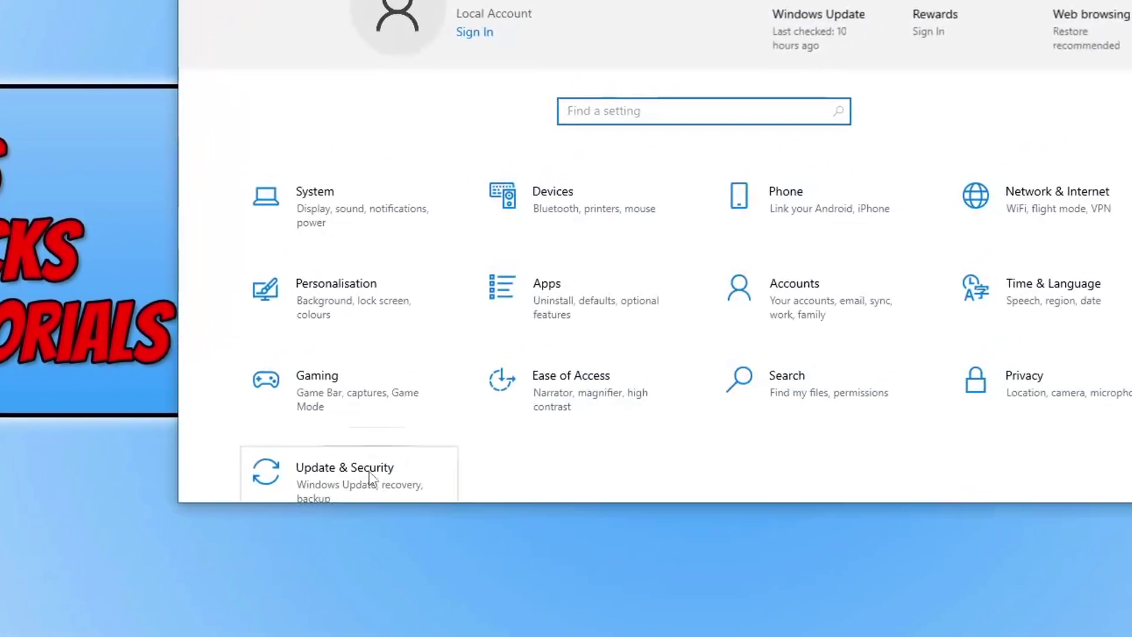
# Step: Confirm Windows Update reports the PC is up to date, then close Settings
pyautogui.click(370, 477)
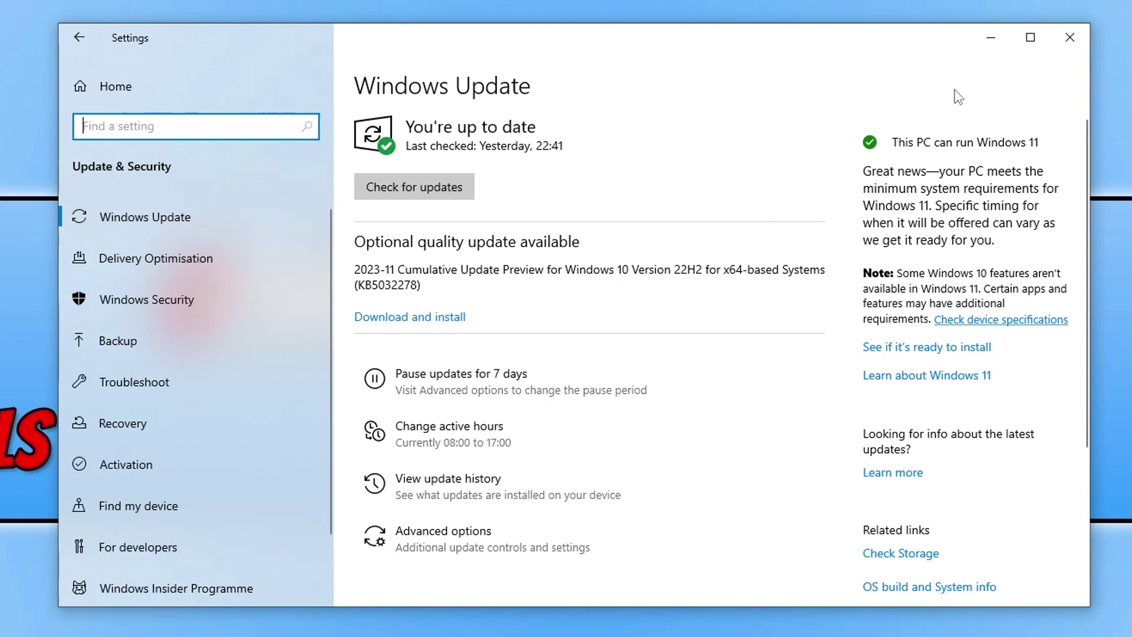
pyautogui.click(1070, 37)
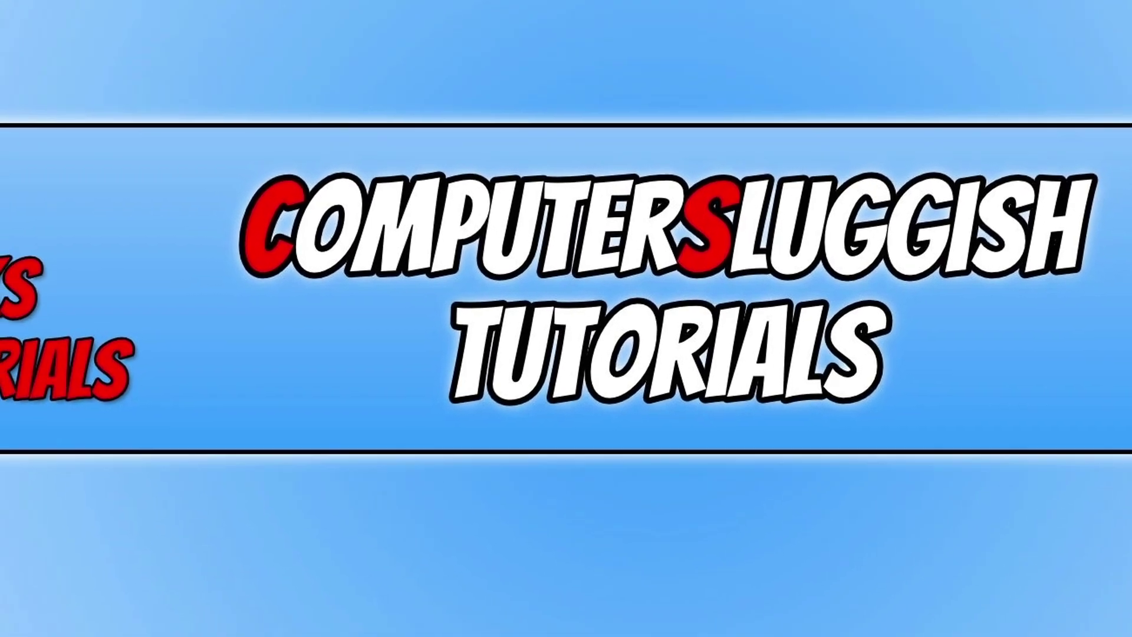
pyautogui.press('super+x')
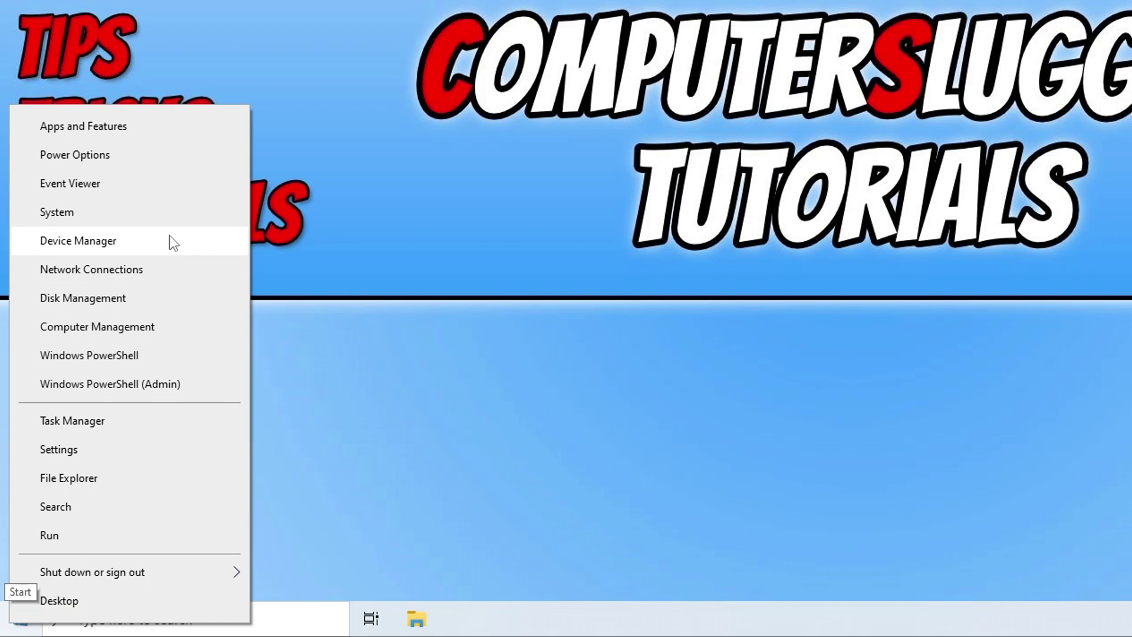
# Step: In Device Manager, expand Display adapters and select the AMD Radeon RX 6750 XT
pyautogui.click(144, 261)
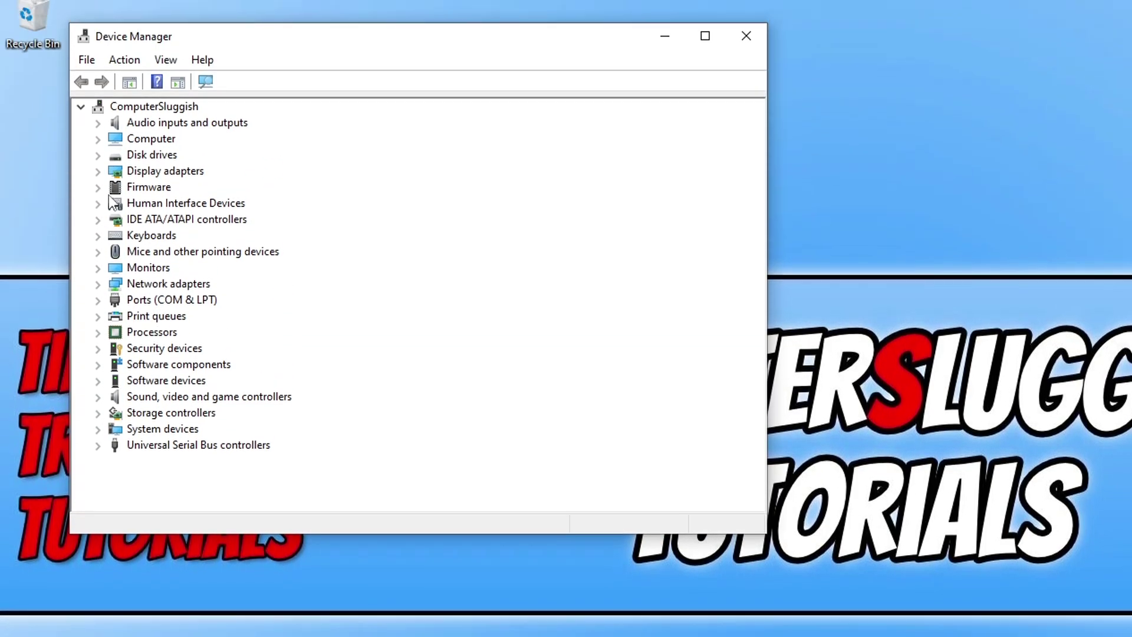
pyautogui.click(98, 19)
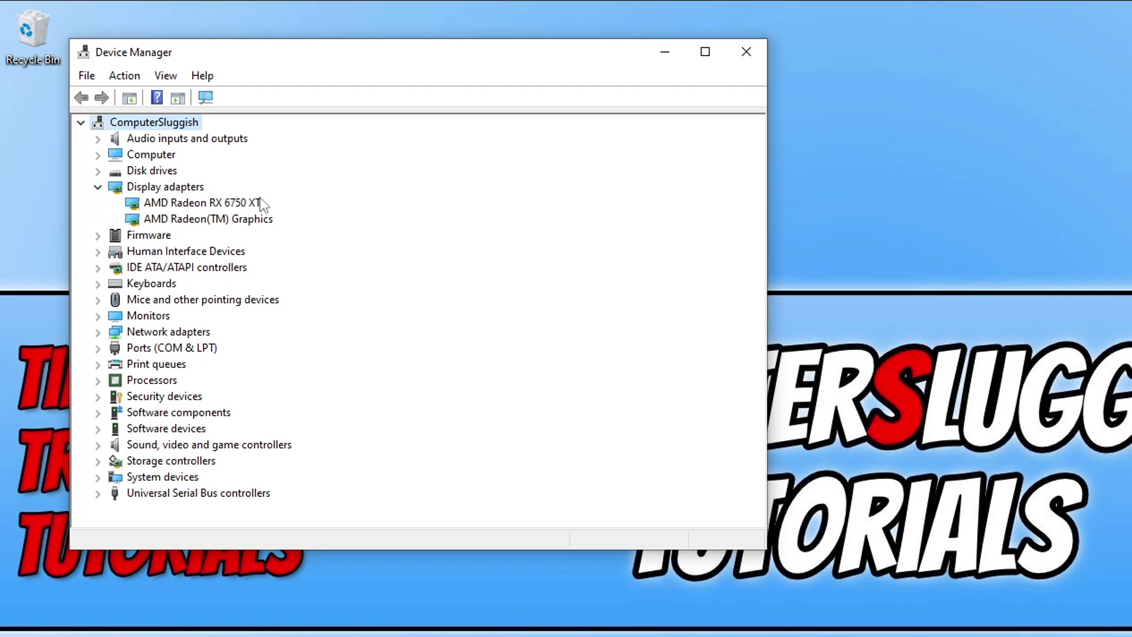
pyautogui.click(252, 206)
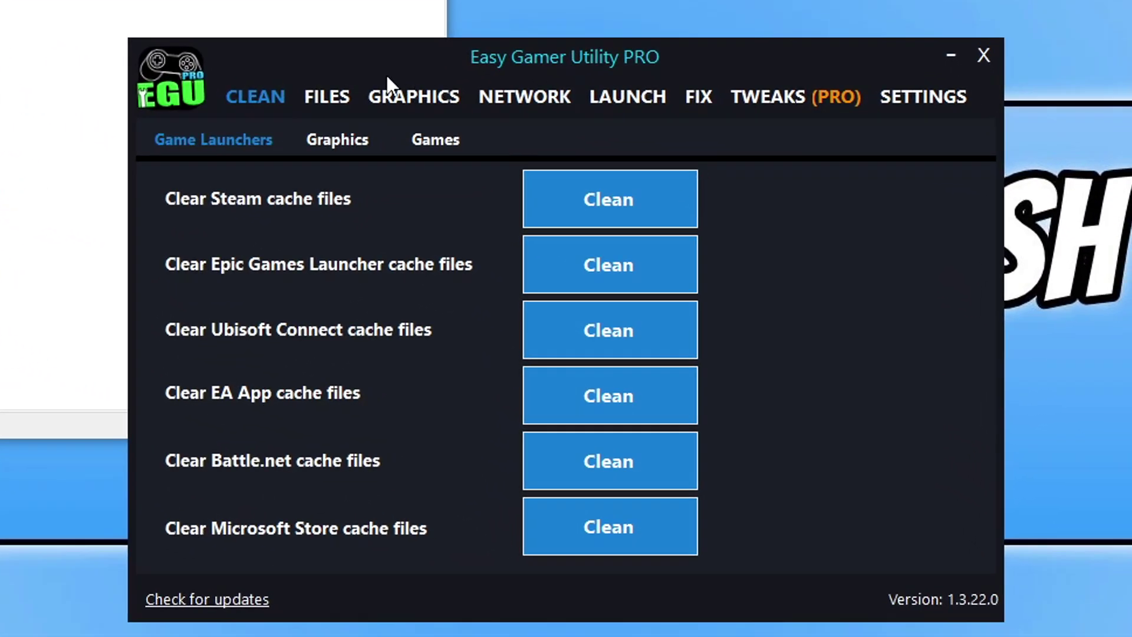
# Step: Open the AMD Radeon RX 6750 XT driver download page, then go back to the CLEAN page
pyautogui.click(409, 105)
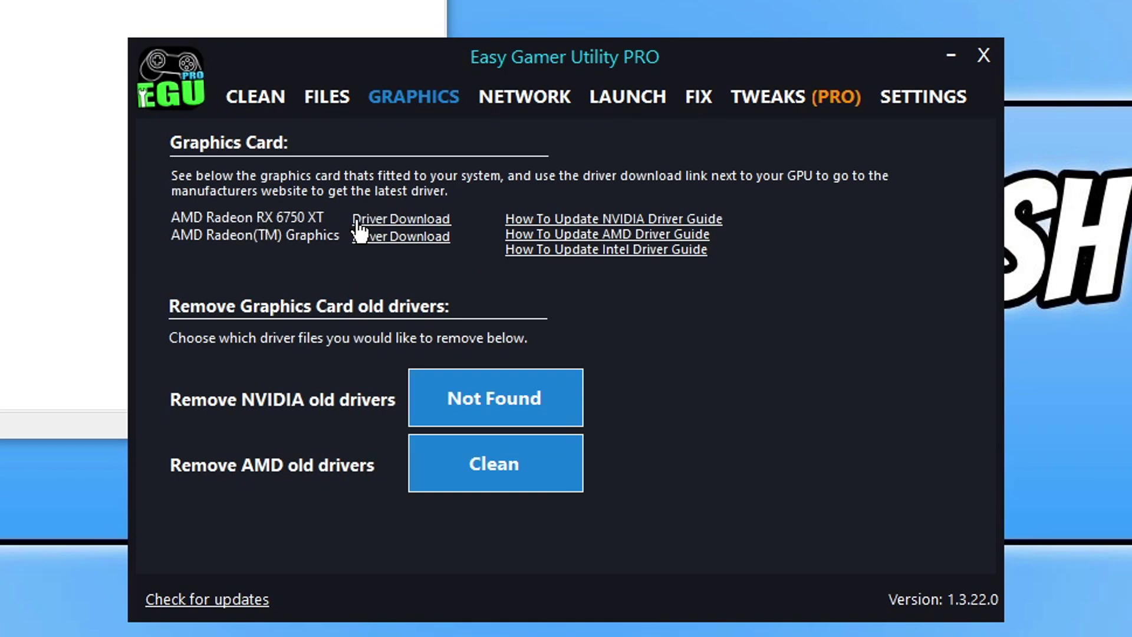
pyautogui.click(402, 221)
pyautogui.click(260, 98)
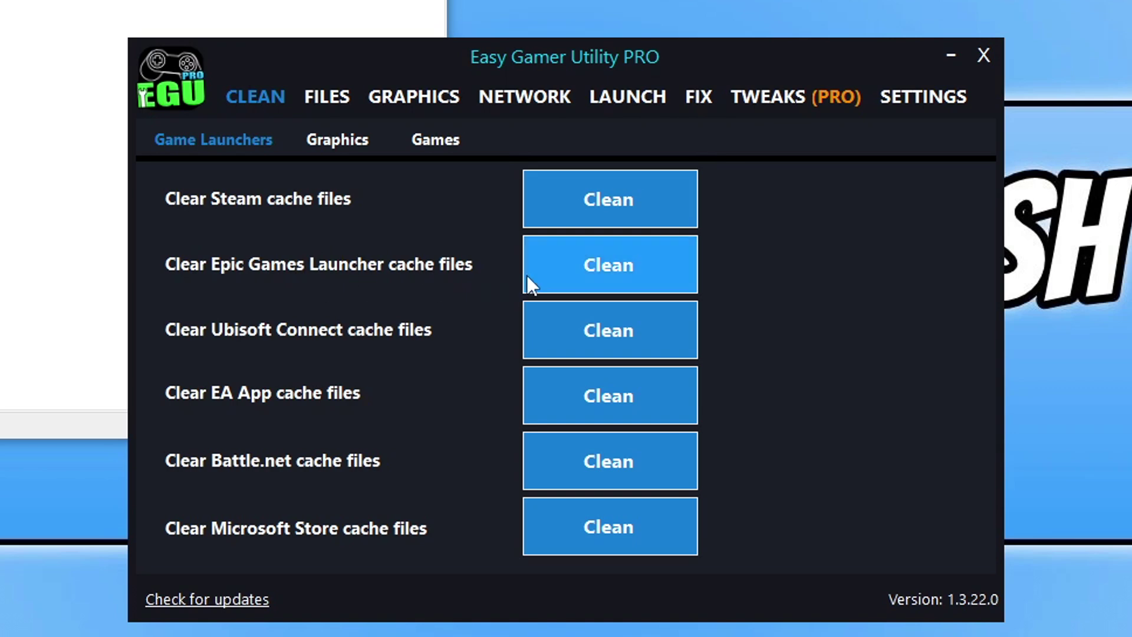
# Step: Clear the Epic Games Launcher cache and dismiss the deletion log
pyautogui.click(647, 274)
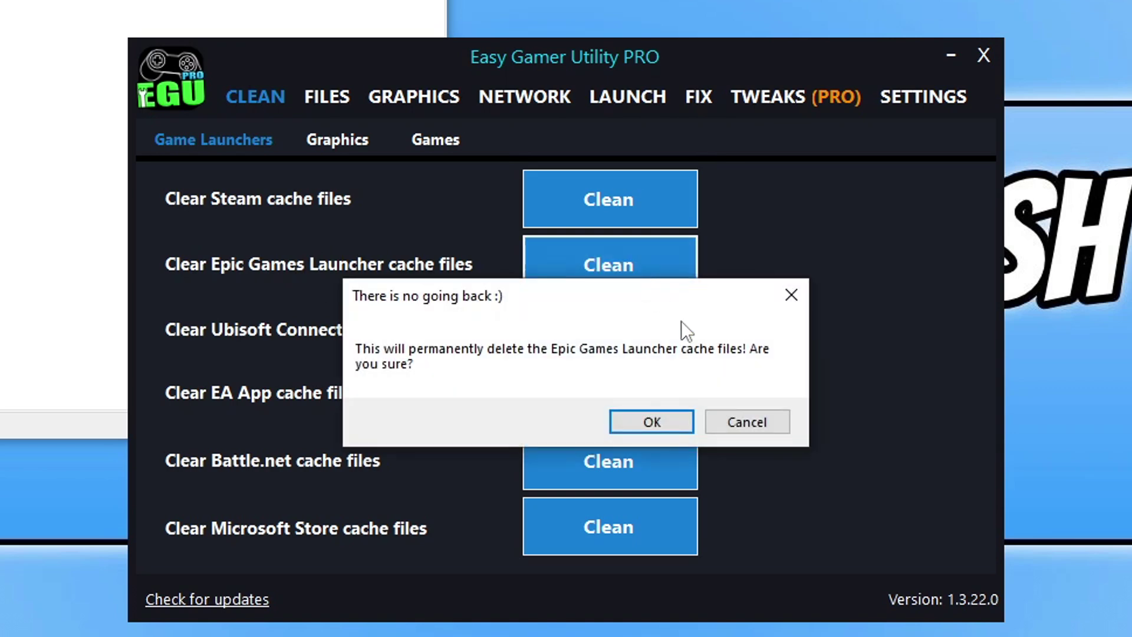
pyautogui.click(674, 418)
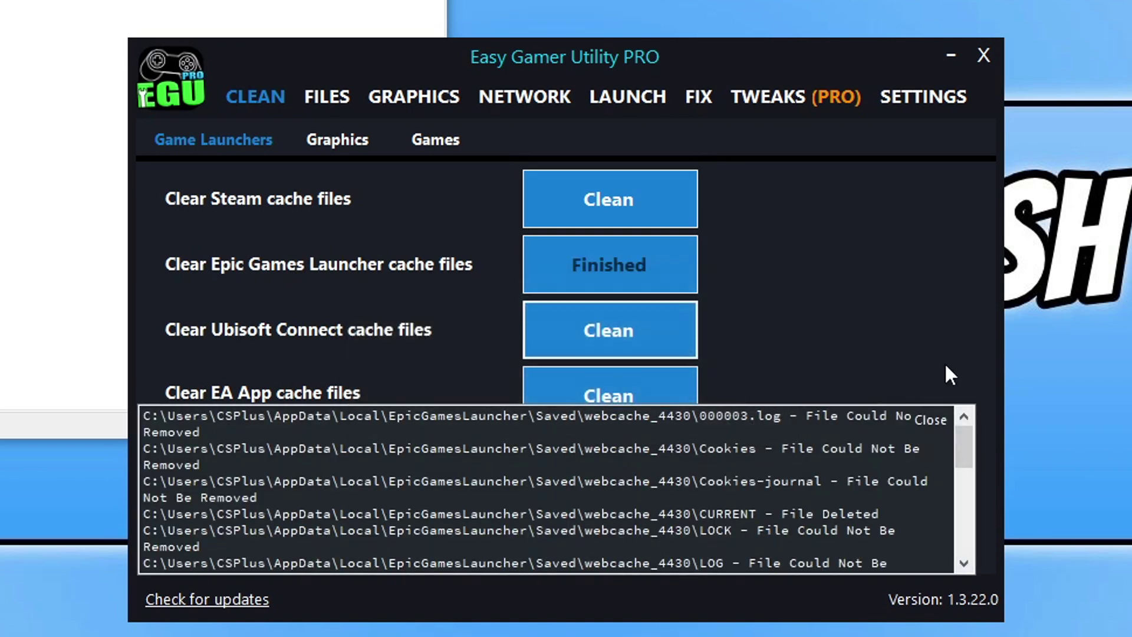
pyautogui.click(942, 423)
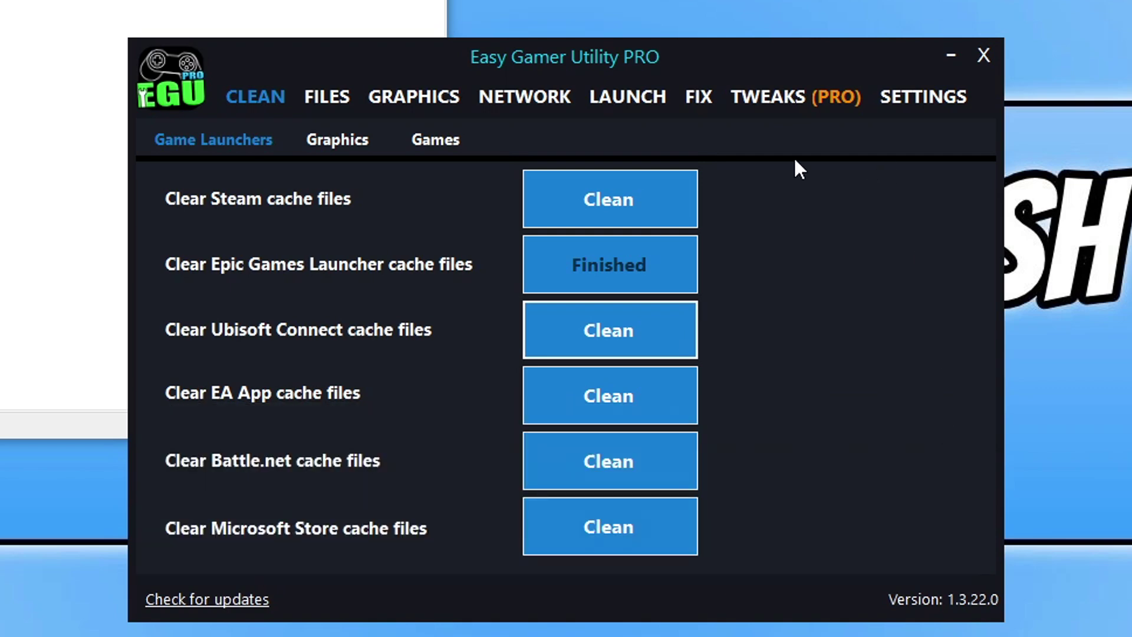
# Step: Clear the AMD and DirectX Shader caches under the Graphics cache options
pyautogui.click(361, 149)
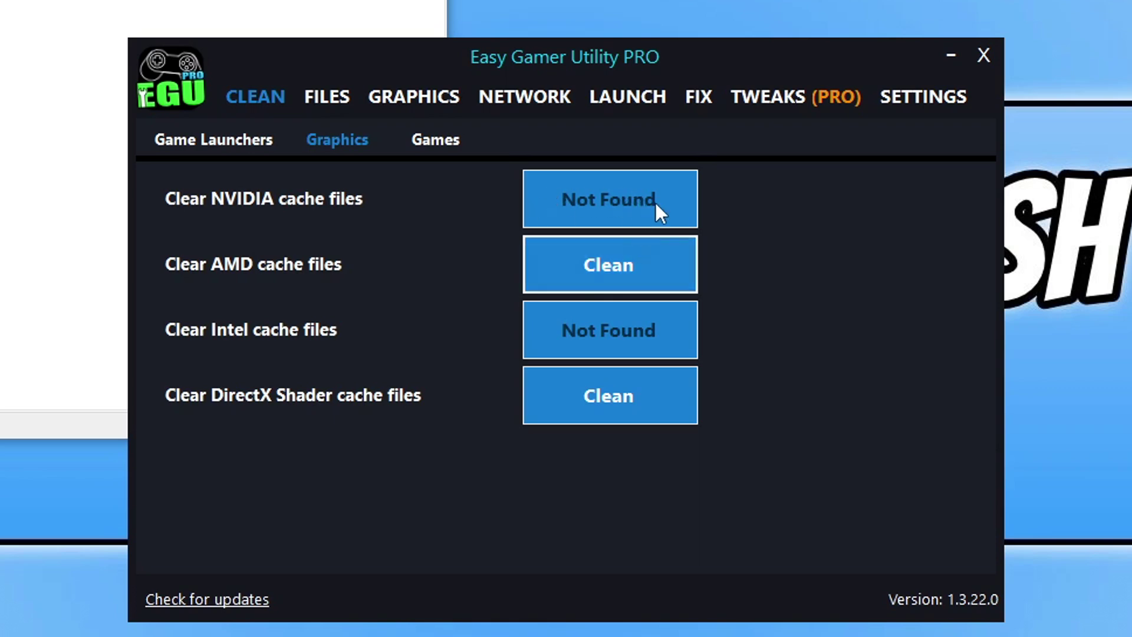
pyautogui.click(663, 270)
pyautogui.click(601, 413)
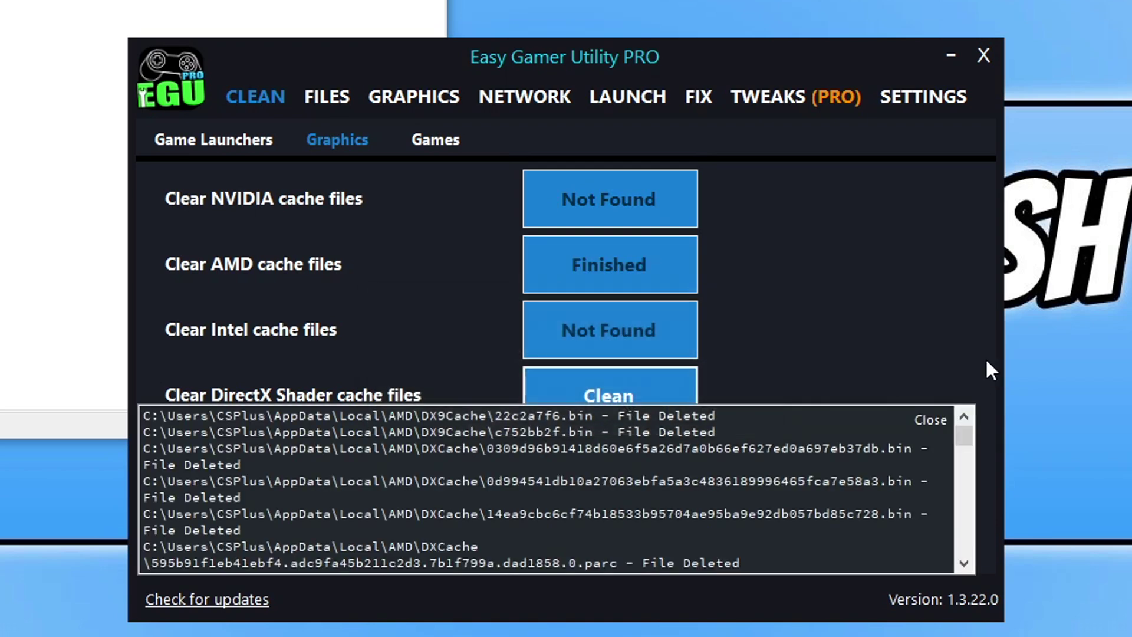
pyautogui.click(930, 419)
pyautogui.click(614, 408)
pyautogui.click(672, 421)
pyautogui.click(929, 418)
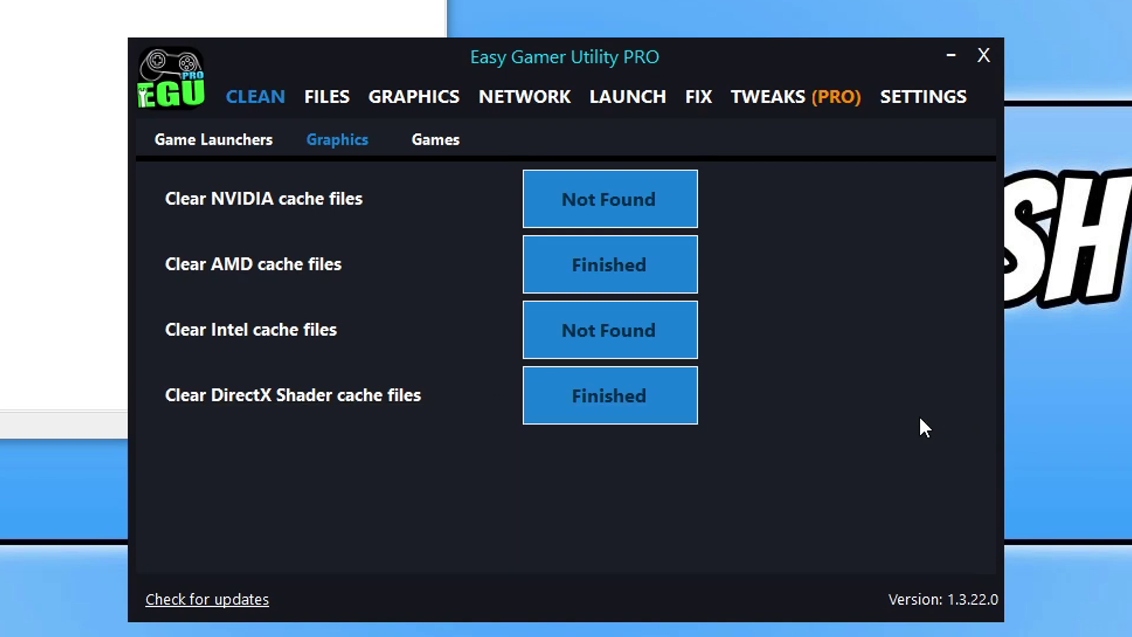
pyautogui.click(548, 96)
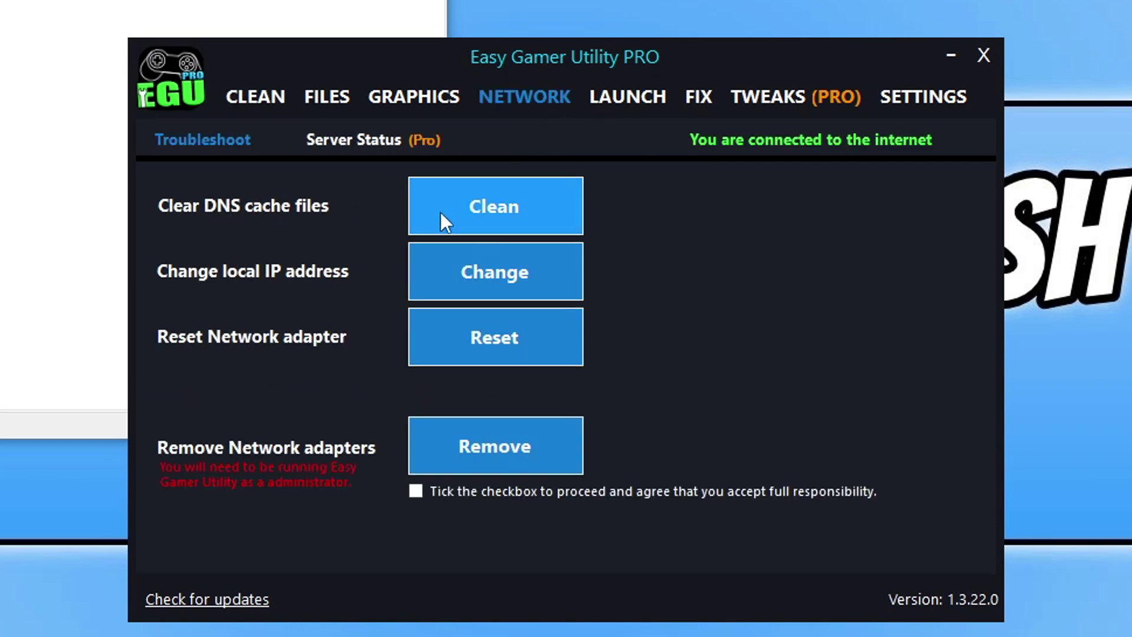
# Step: Flush the DNS cache, try the Fortnite fix, and close Easy Gamer Utility PRO
pyautogui.click(490, 215)
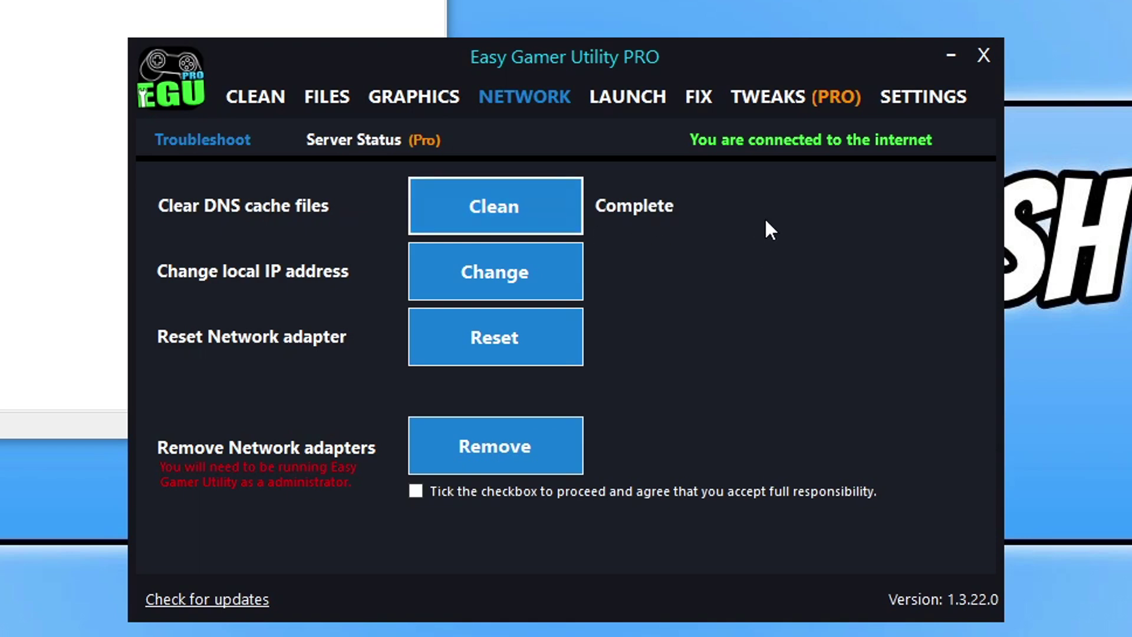
pyautogui.click(701, 100)
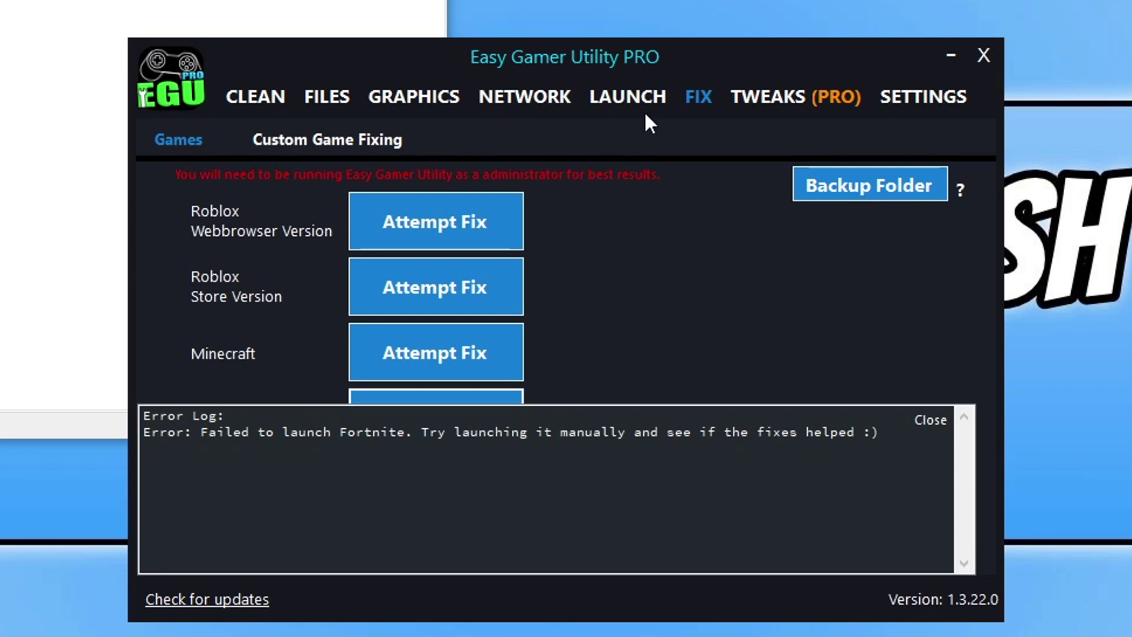
pyautogui.click(996, 53)
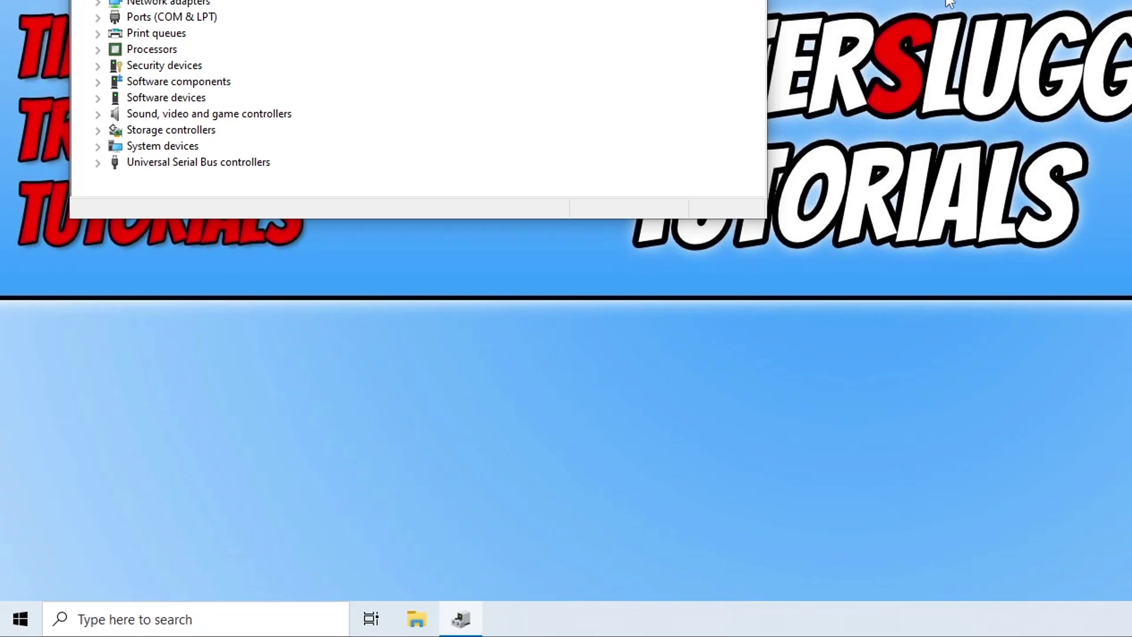
# Step: In Settings > Gaming, check that Game Bar and Captures background recording are off
pyautogui.rightClick(19, 617)
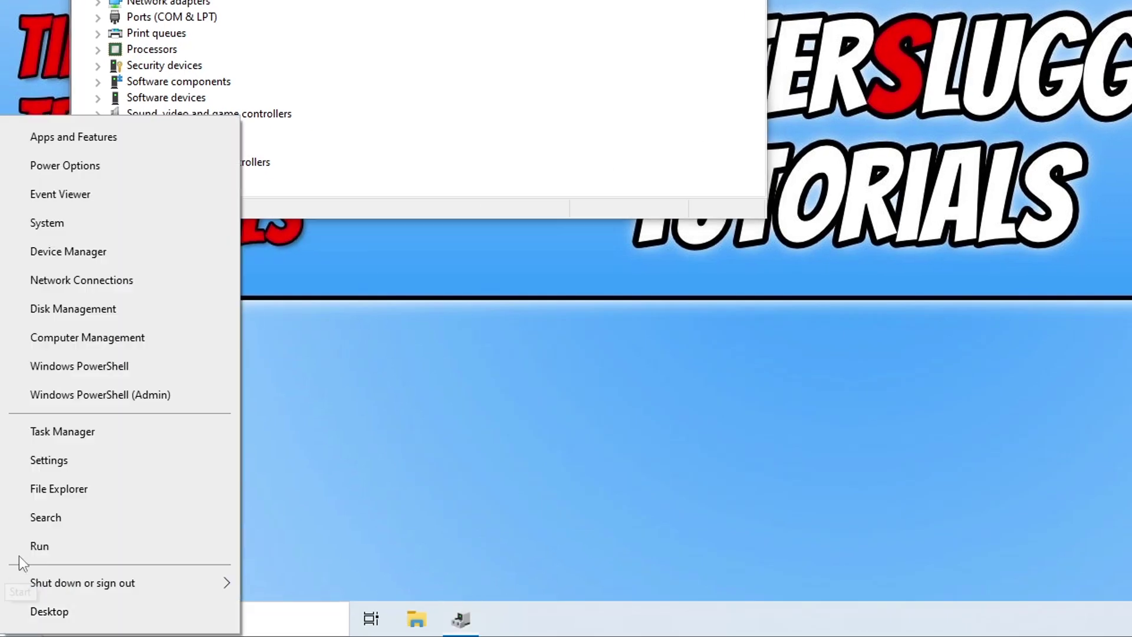
pyautogui.click(53, 466)
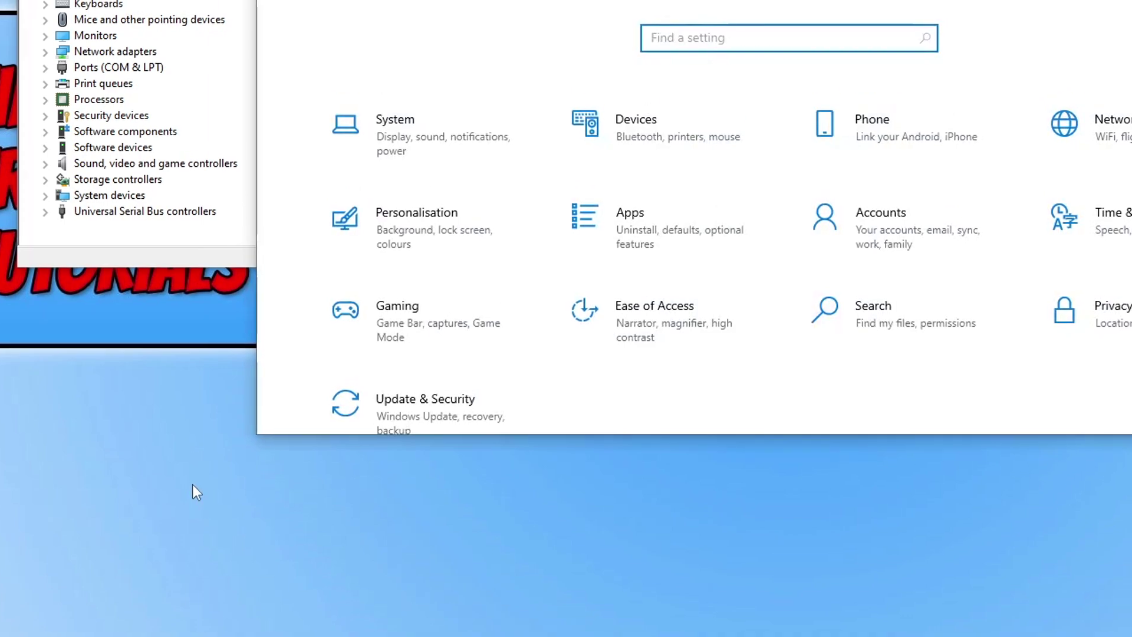
pyautogui.click(466, 316)
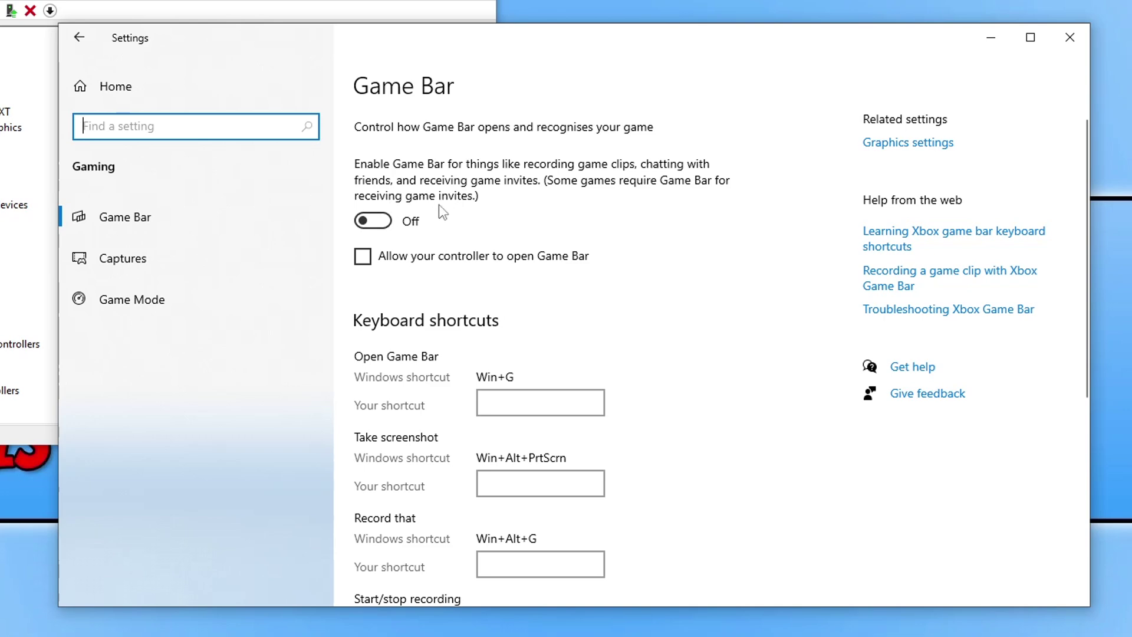
pyautogui.click(176, 250)
pyautogui.scroll(-4, 581, 363)
pyautogui.scroll(1, 579, 342)
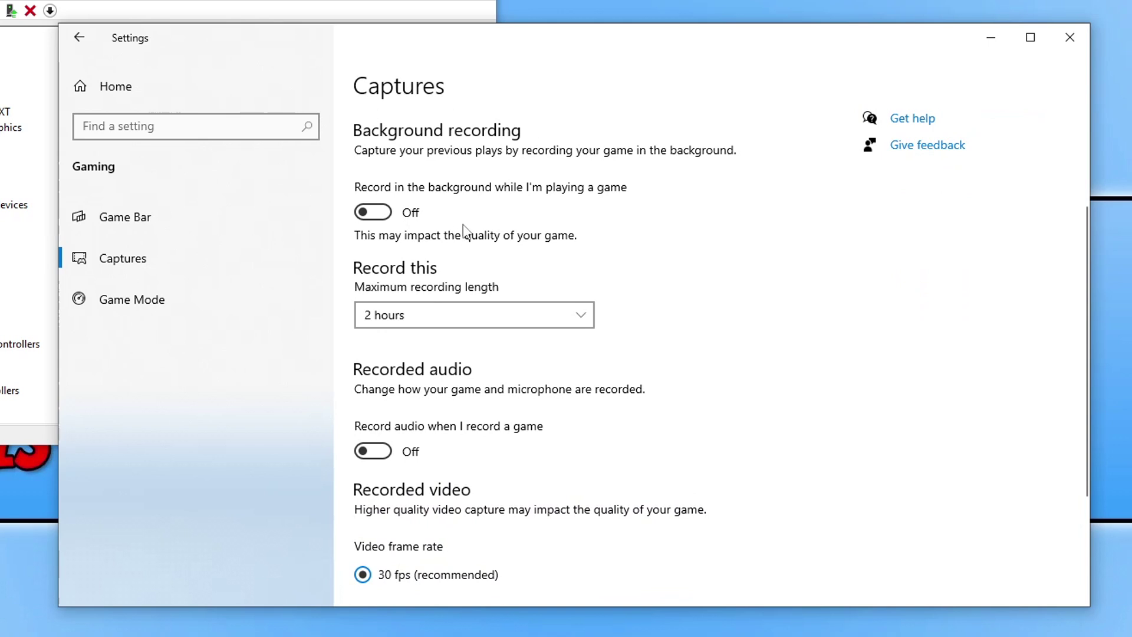
pyautogui.scroll(-3, 463, 229)
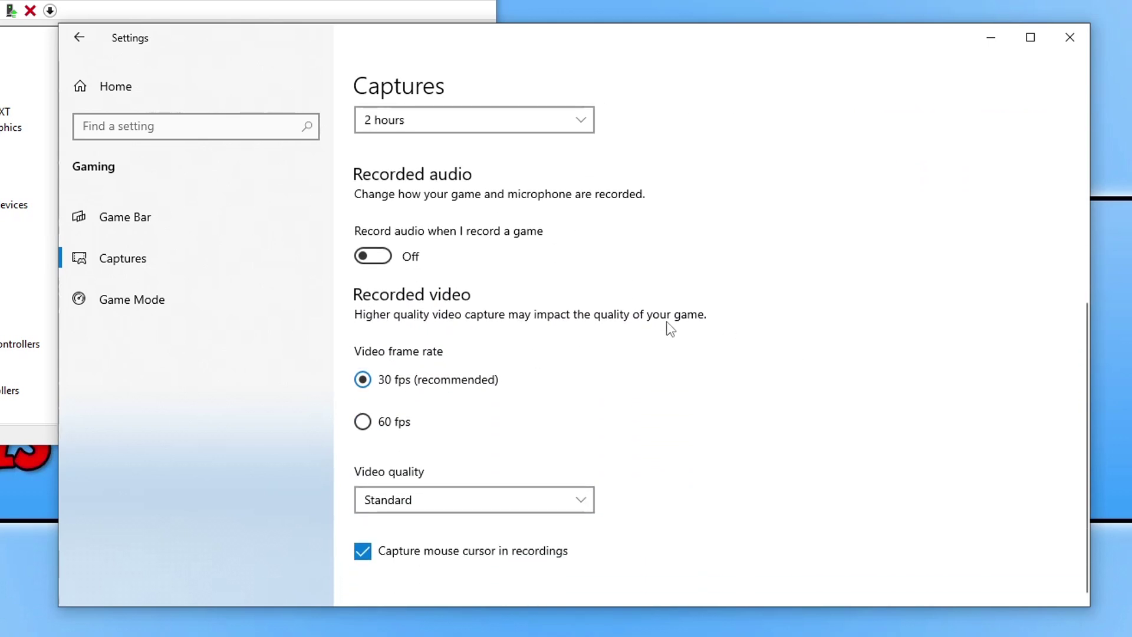
# Step: Switch Game Mode off
pyautogui.click(156, 293)
pyautogui.click(400, 188)
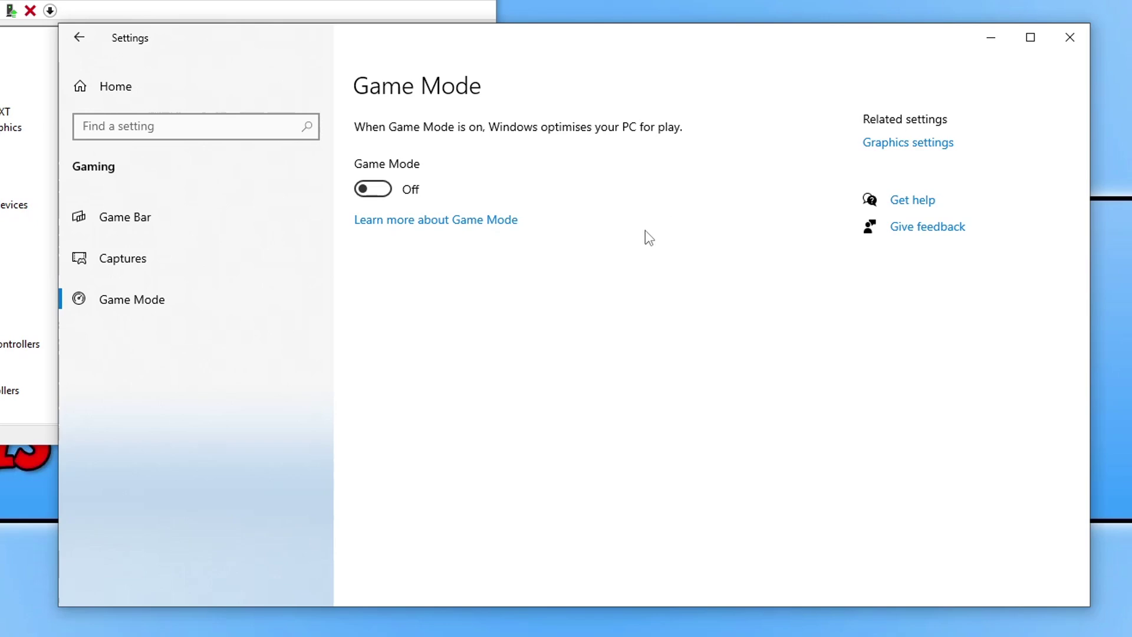
pyautogui.press('super')
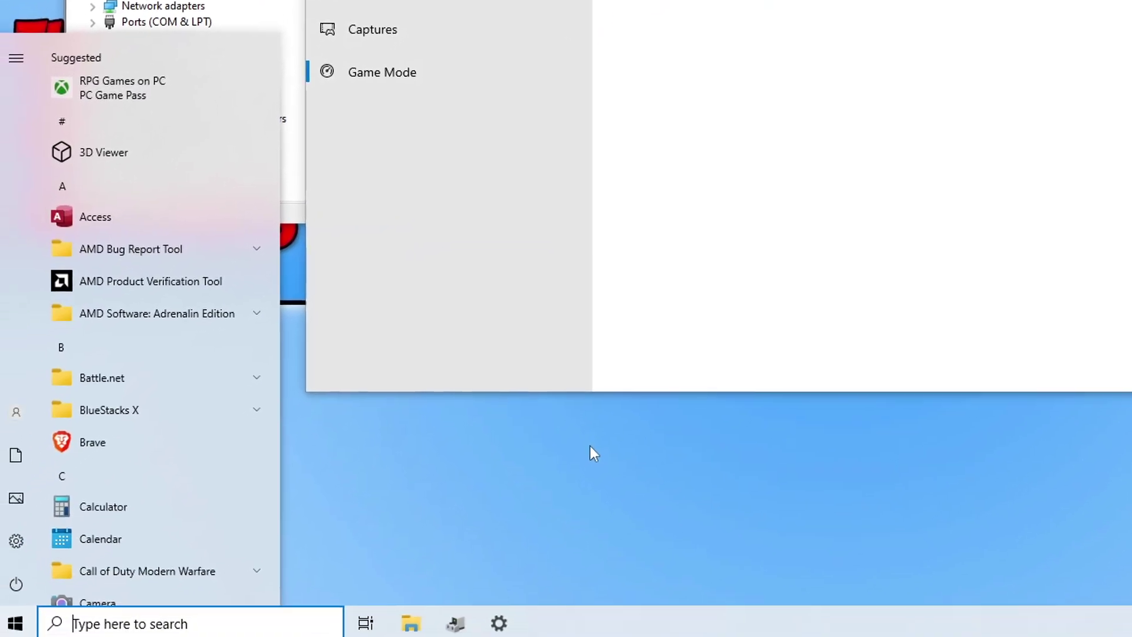
pyautogui.write('power')
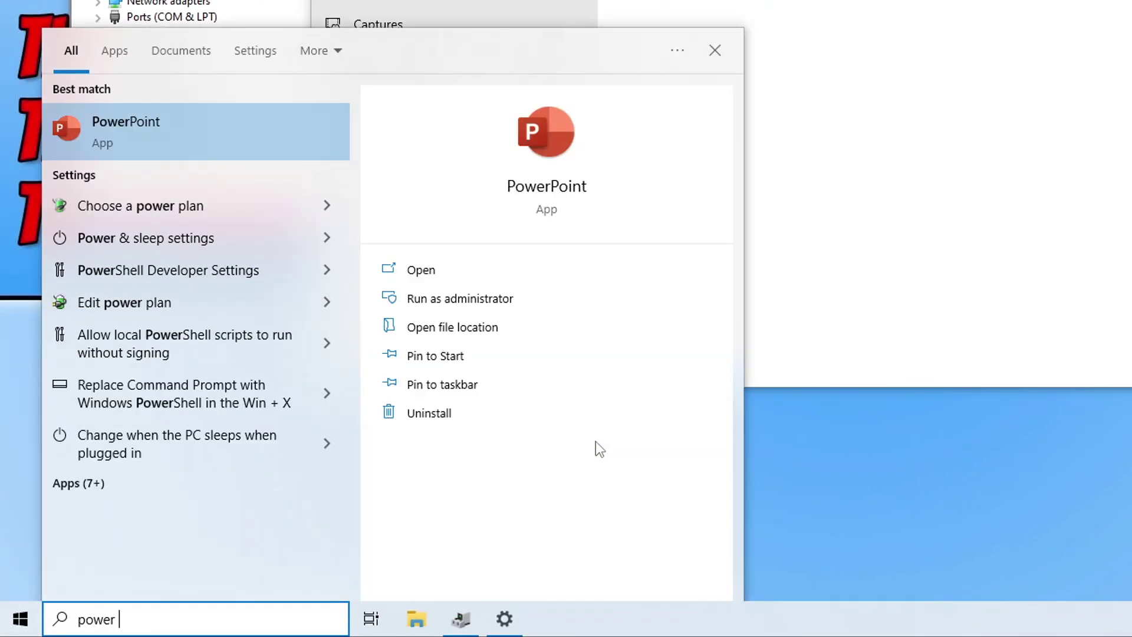
# Step: Choose the High performance power plan and hide the additional plans
pyautogui.click(253, 216)
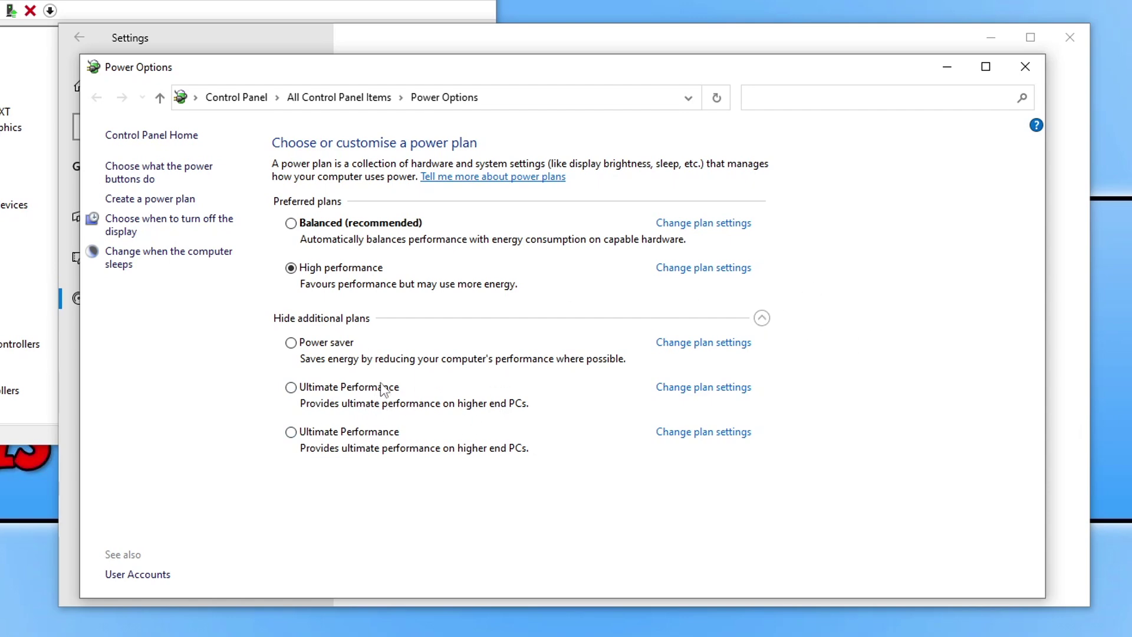
pyautogui.click(762, 318)
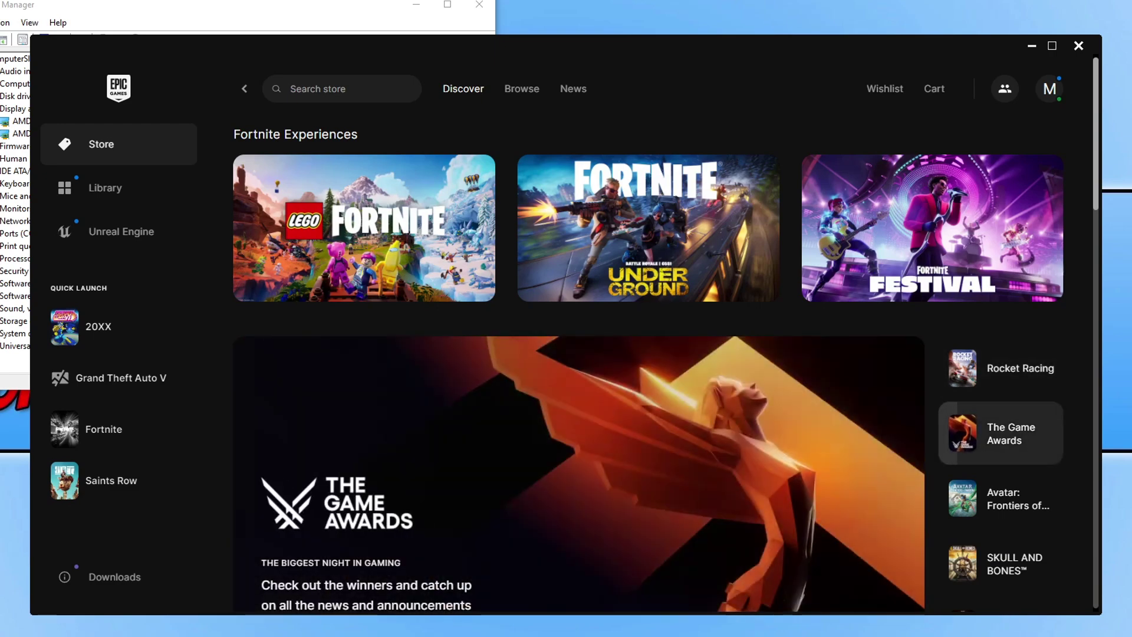
# Step: Start the Fortnite update and filter the Library to installed games only
pyautogui.click(127, 433)
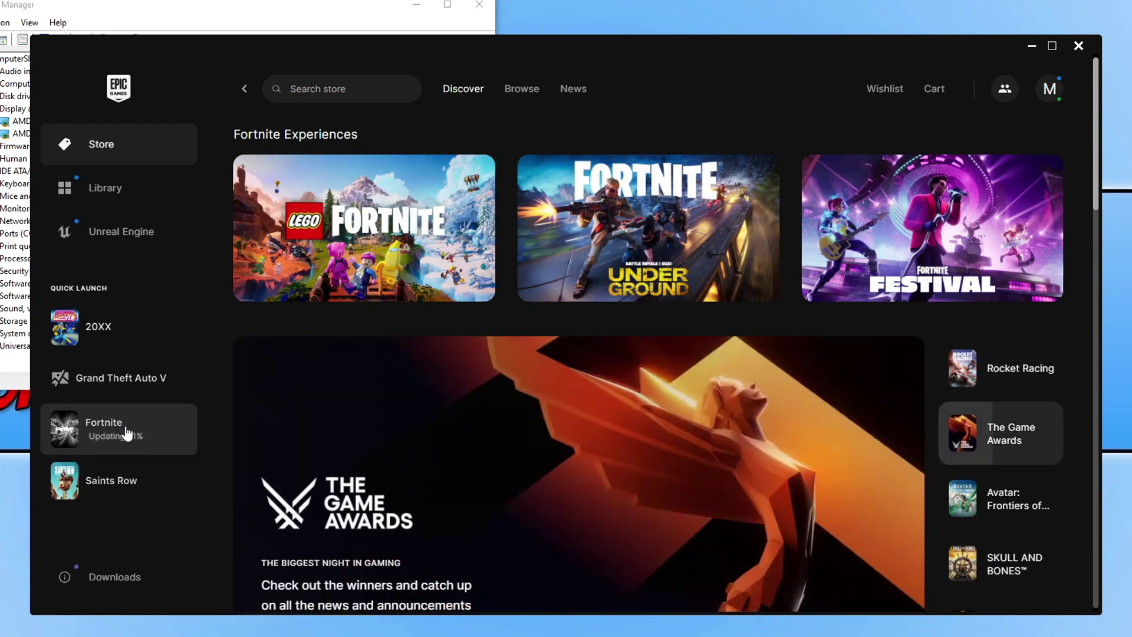
pyautogui.click(121, 190)
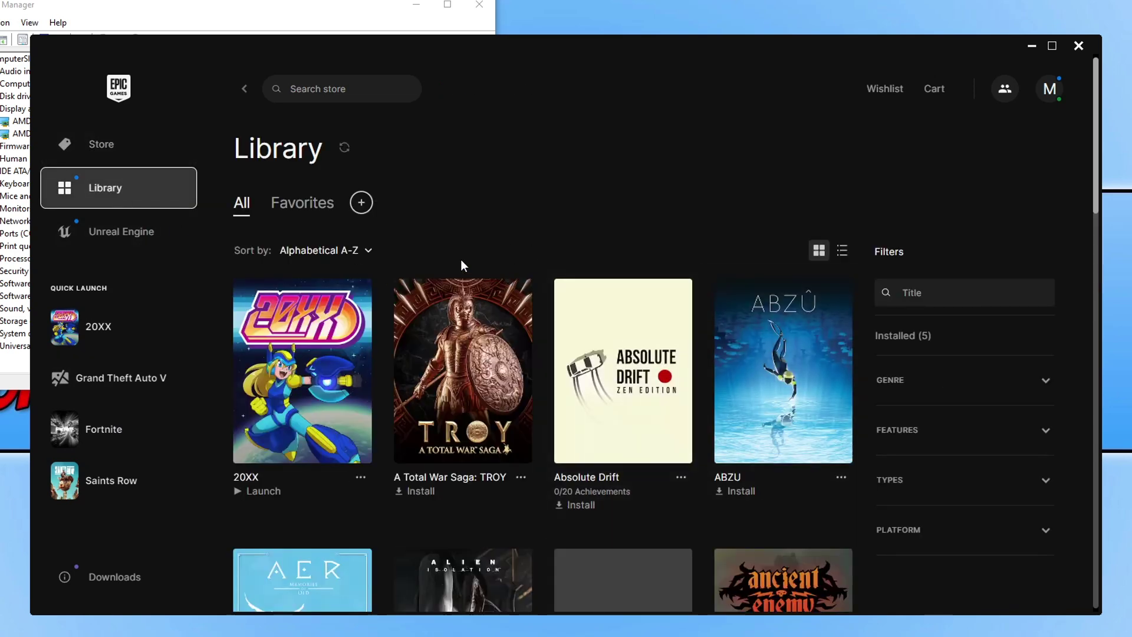
pyautogui.click(926, 348)
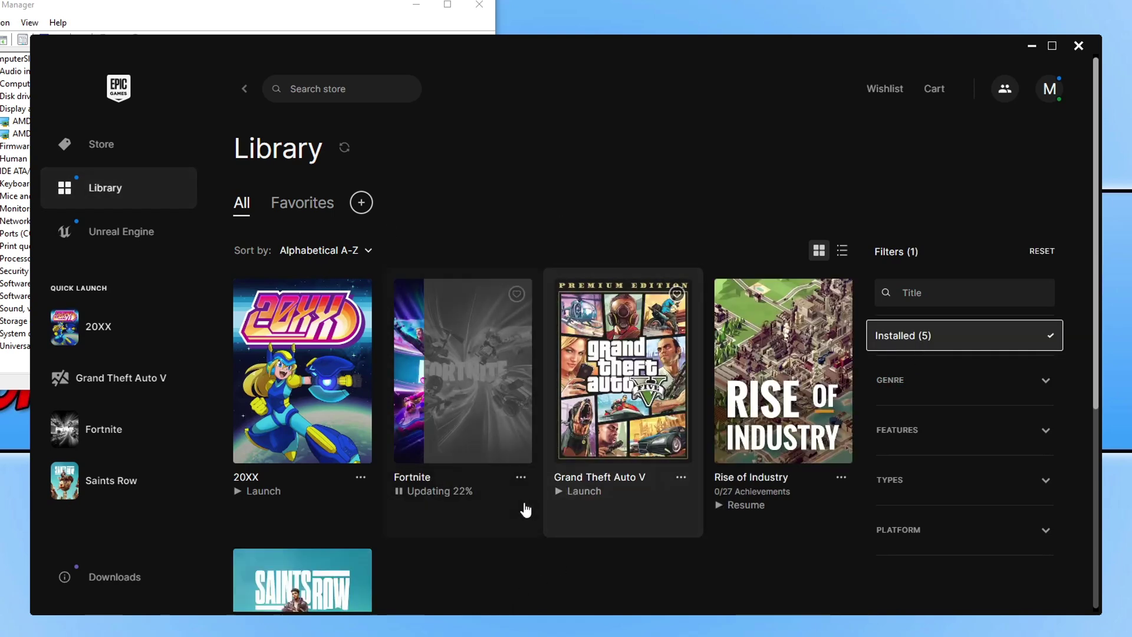
# Step: Check Fortnite's options menu and 20XX's Manage settings, then close them
pyautogui.click(521, 479)
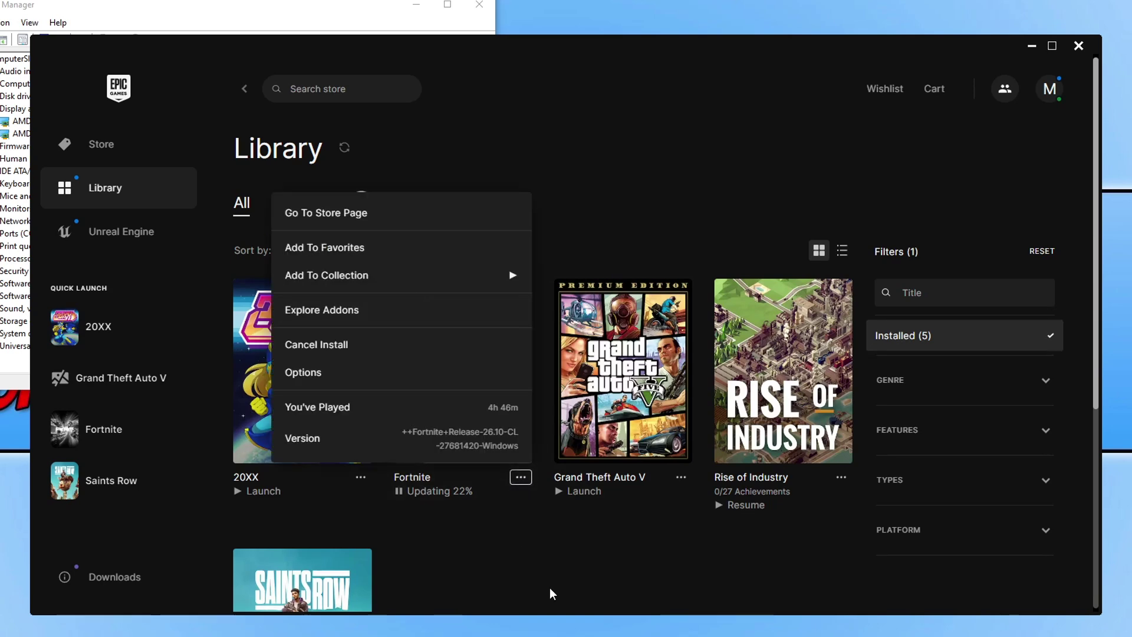
pyautogui.click(512, 547)
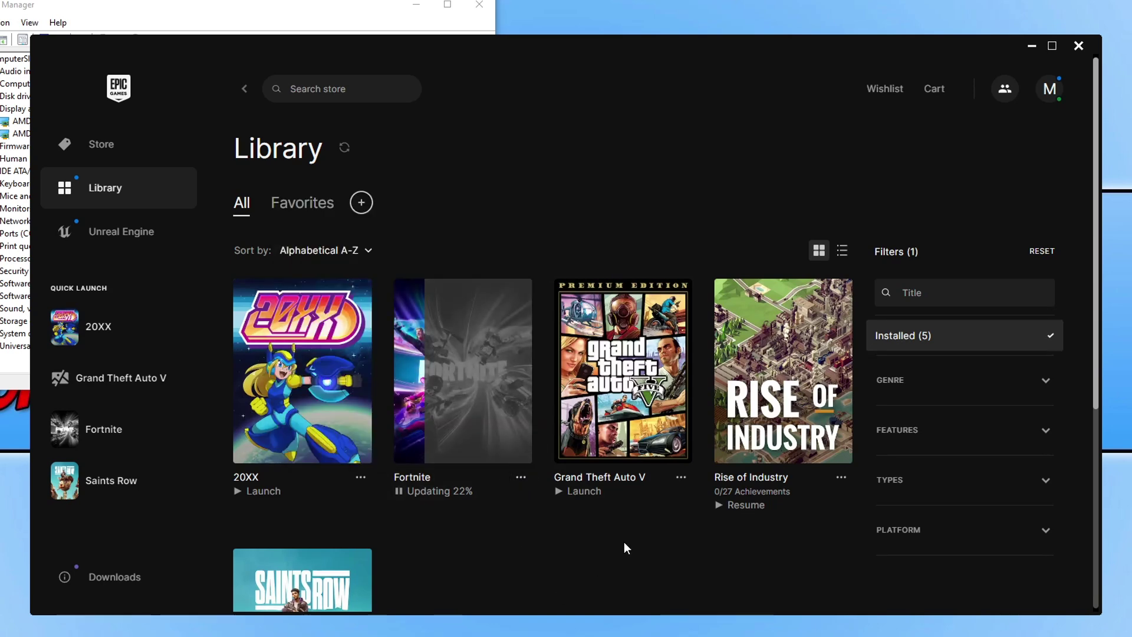
pyautogui.click(360, 478)
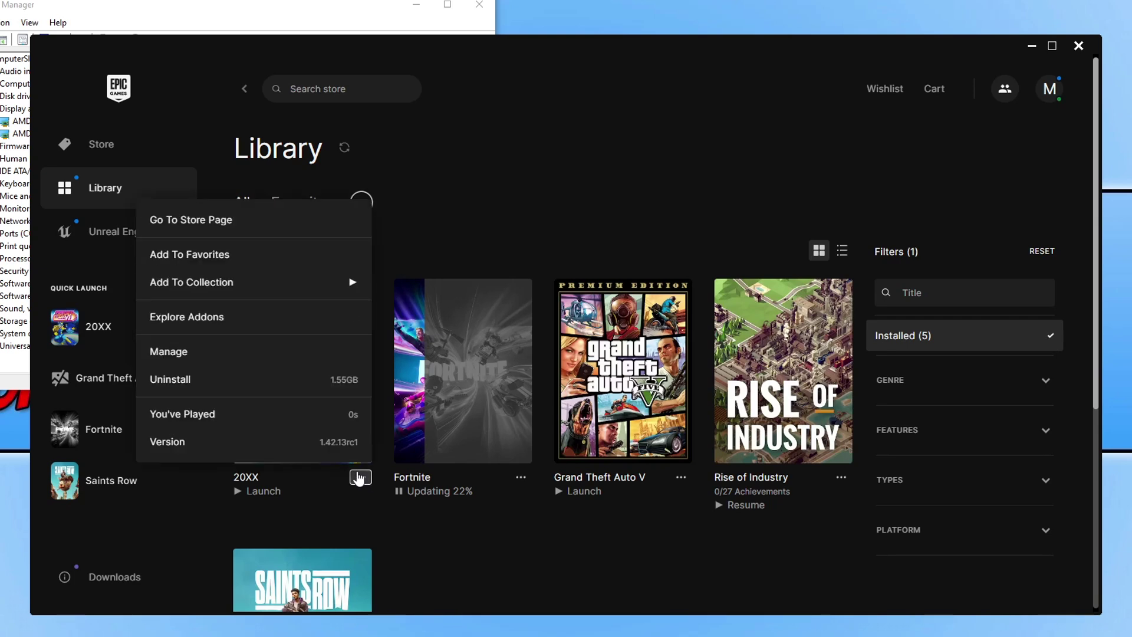
pyautogui.click(222, 352)
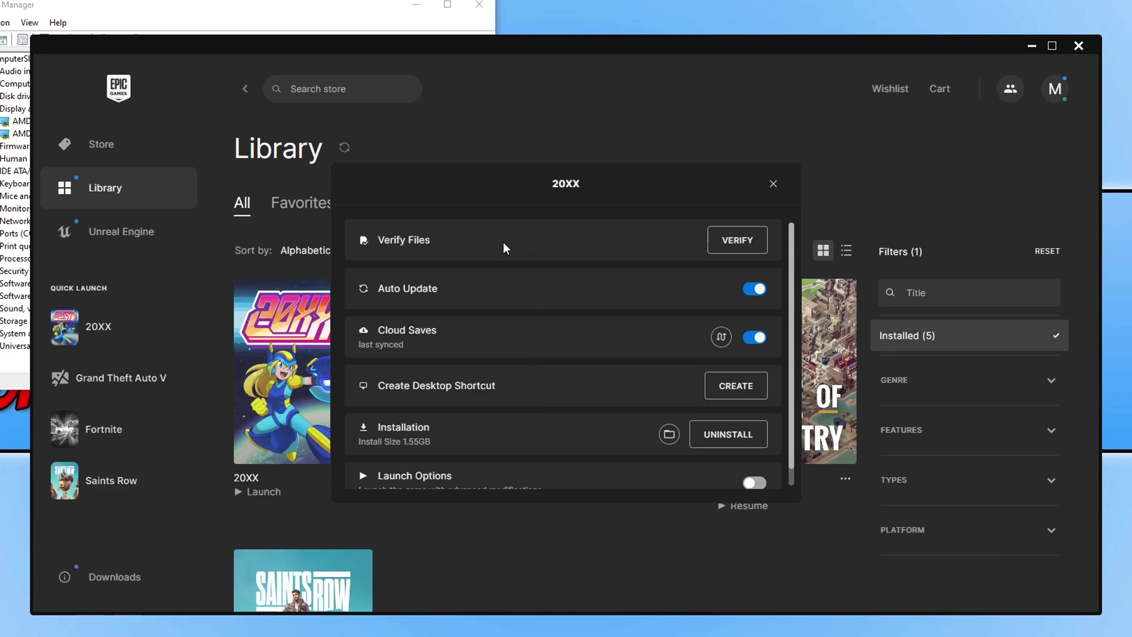
pyautogui.click(740, 239)
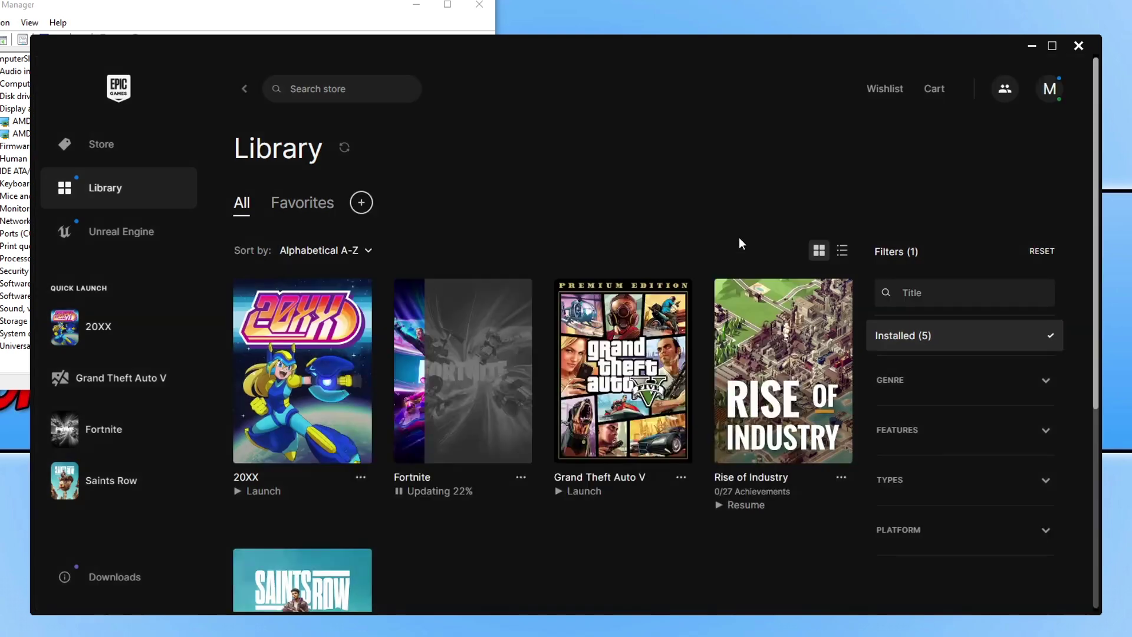